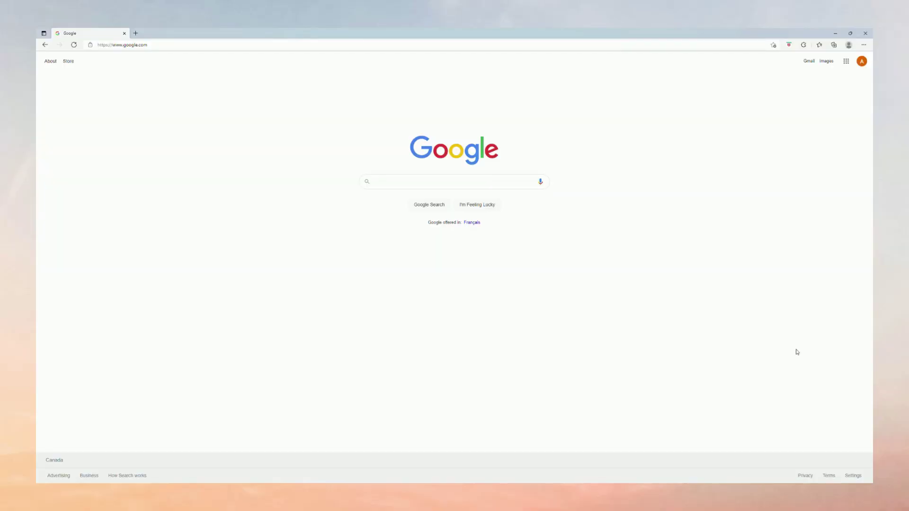
Load navigraph.com and go through Get Started to the signed-in account's Profile page
left_click(216, 44)
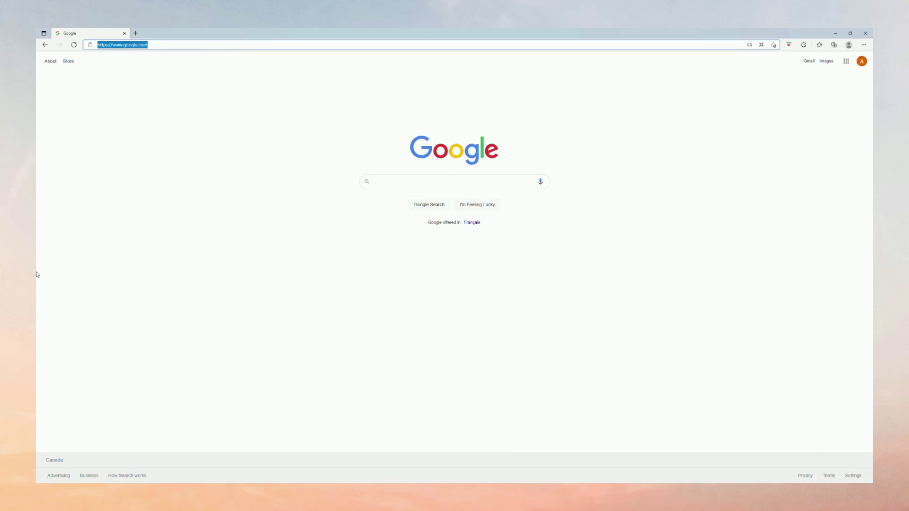
type("navigraph.")
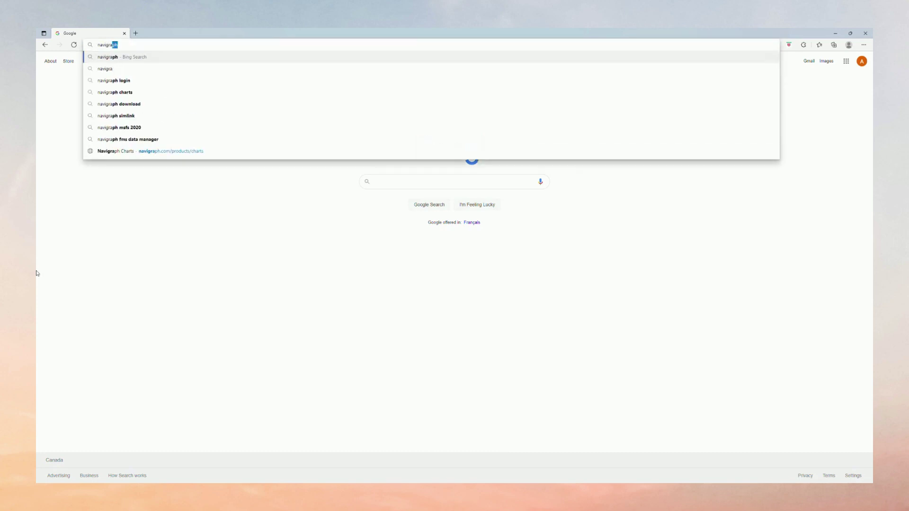
type("com")
key("Return")
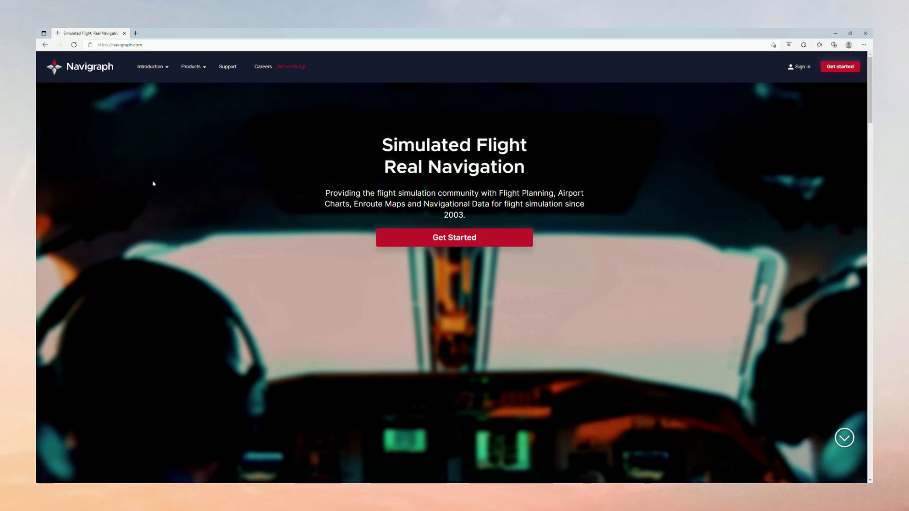
left_click(515, 237)
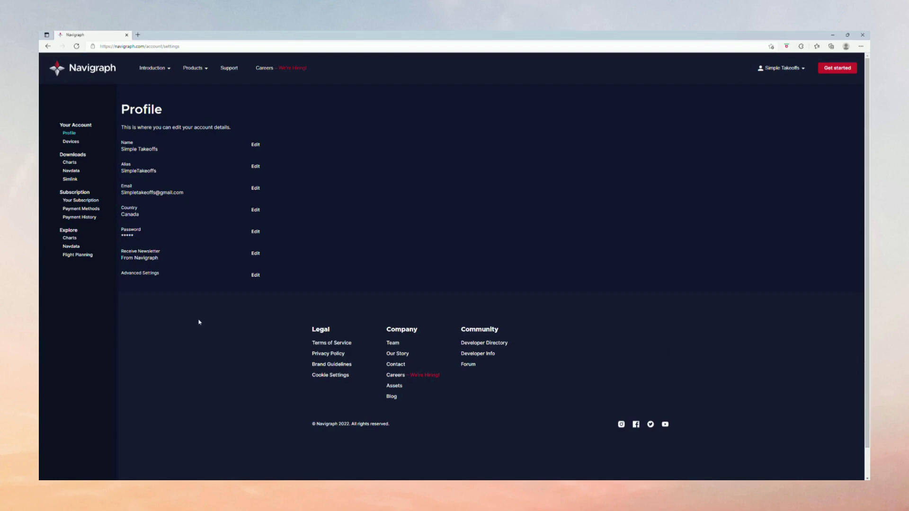
Open SimBrief via Products and load the Dispatch System briefing for the A20N NZWN–YBBN flight
left_click(204, 69)
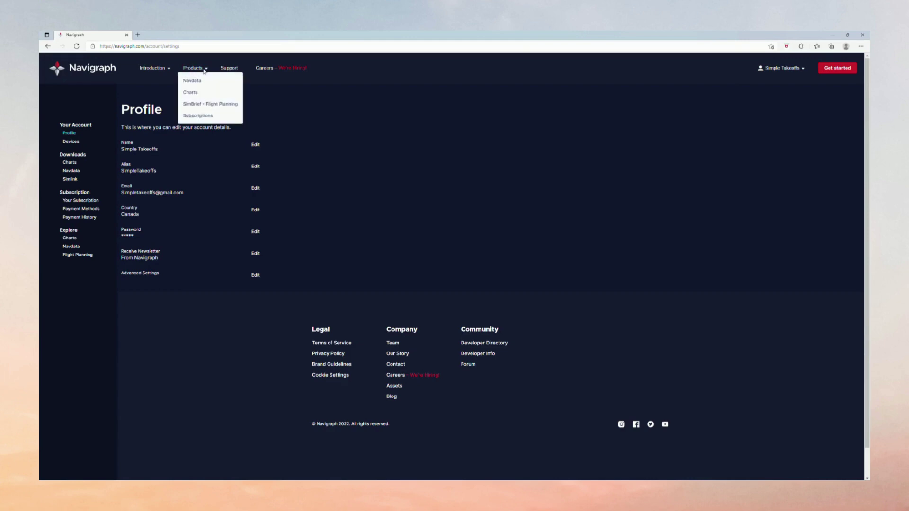
left_click(224, 104)
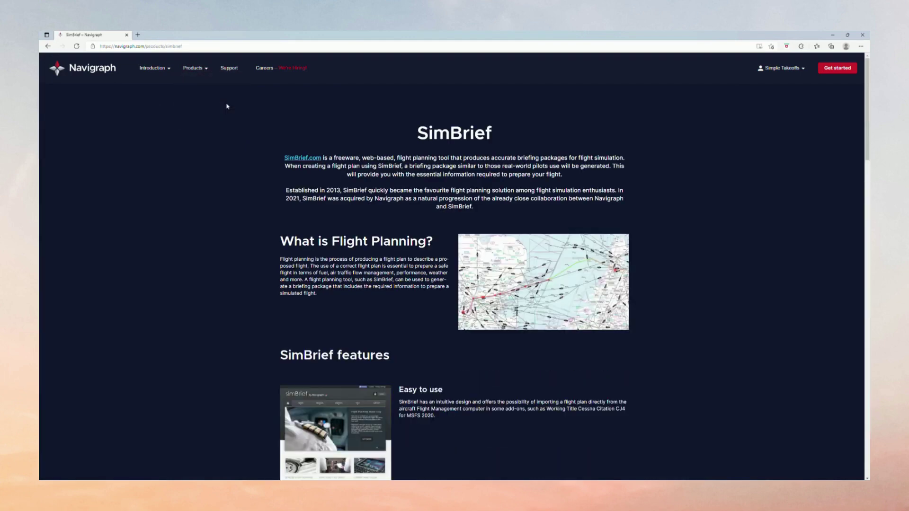
left_click(316, 158)
mouse_move(465, 111)
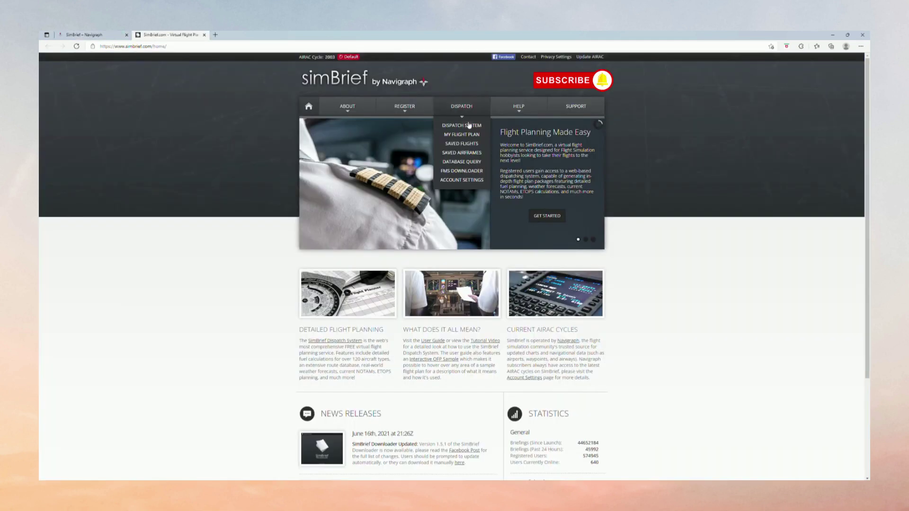
left_click(472, 126)
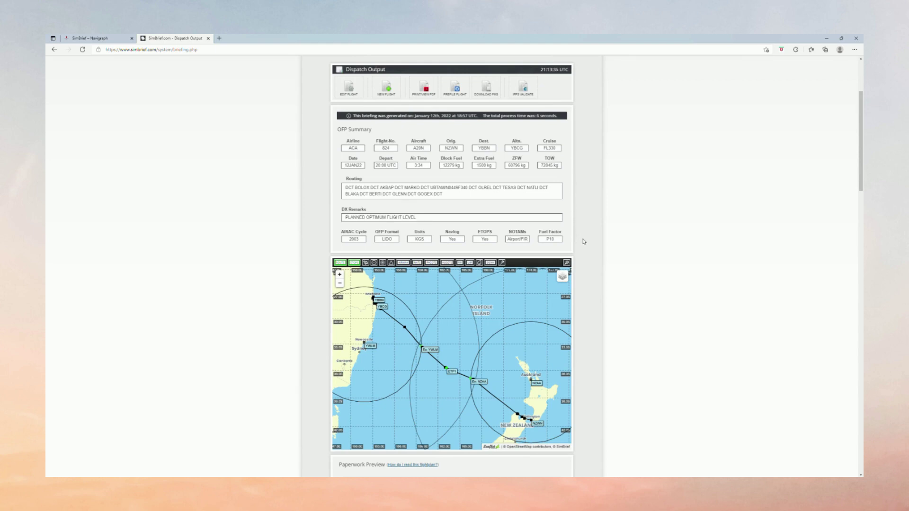
Open the 'How do I read this flightplan?' guide from Paperwork Preview in a background tab
scroll(585, 251, "down", 2)
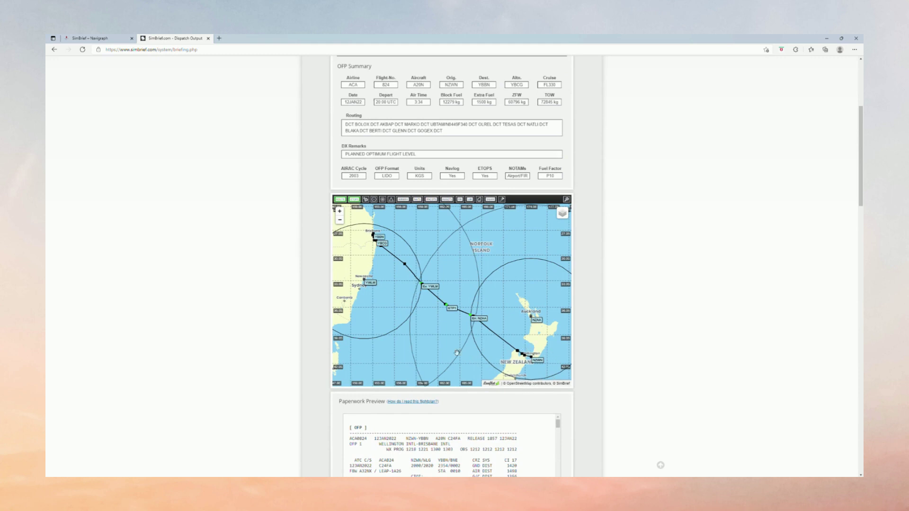
scroll(296, 360, "down", 5)
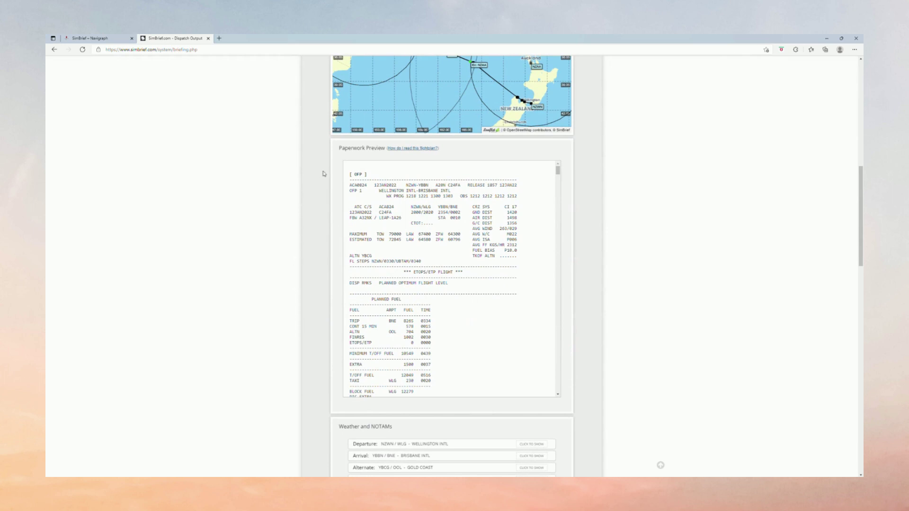
middle_click(426, 151)
Look over the User Guide's interactive OFP sample, then close it to return to Dispatch Output
left_click(262, 37)
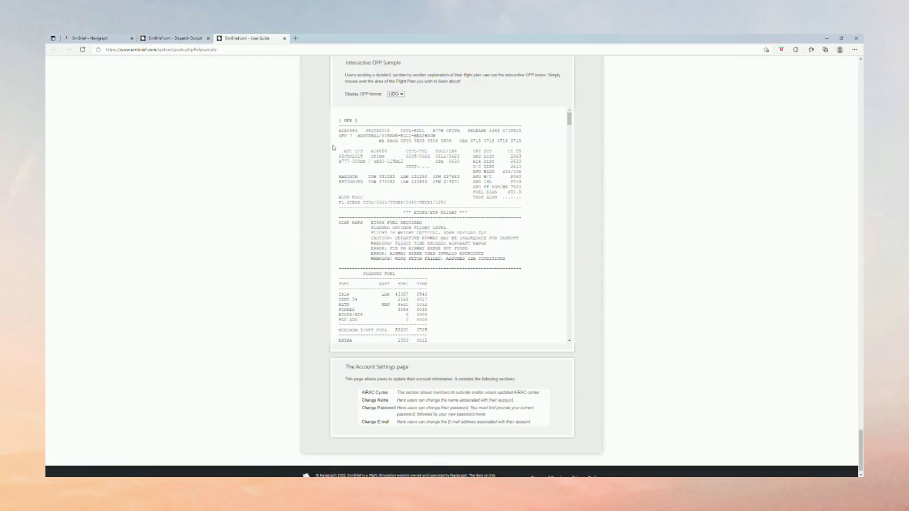
mouse_move(381, 160)
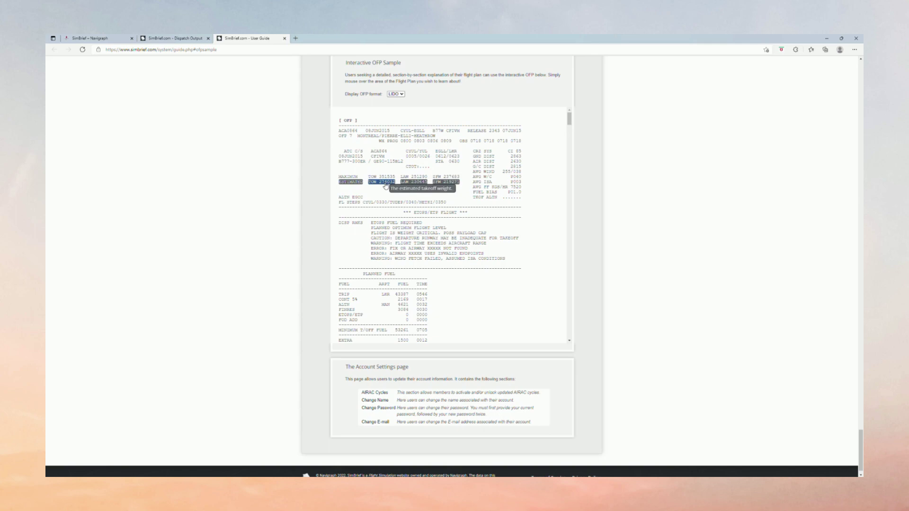
left_click_drag(572, 123, 426, 215)
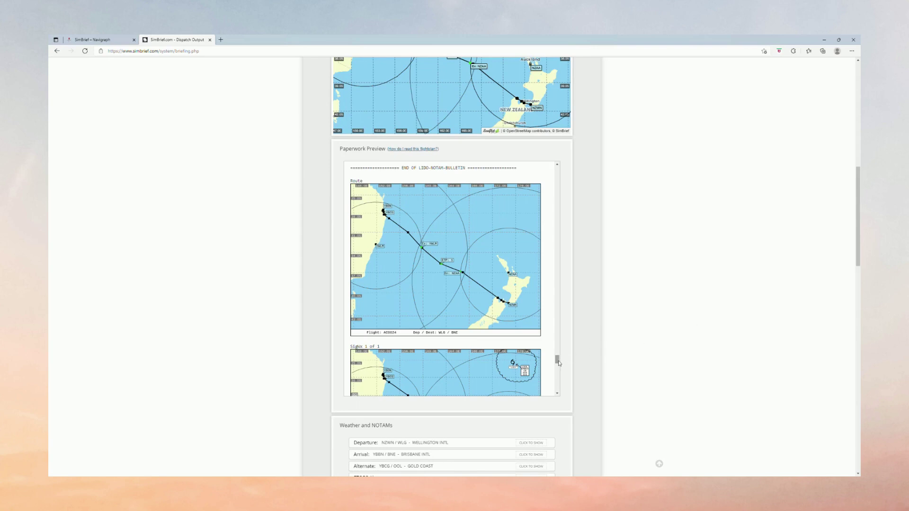
Return to the Navigraph homepage tab
scroll(559, 363, "down", 3)
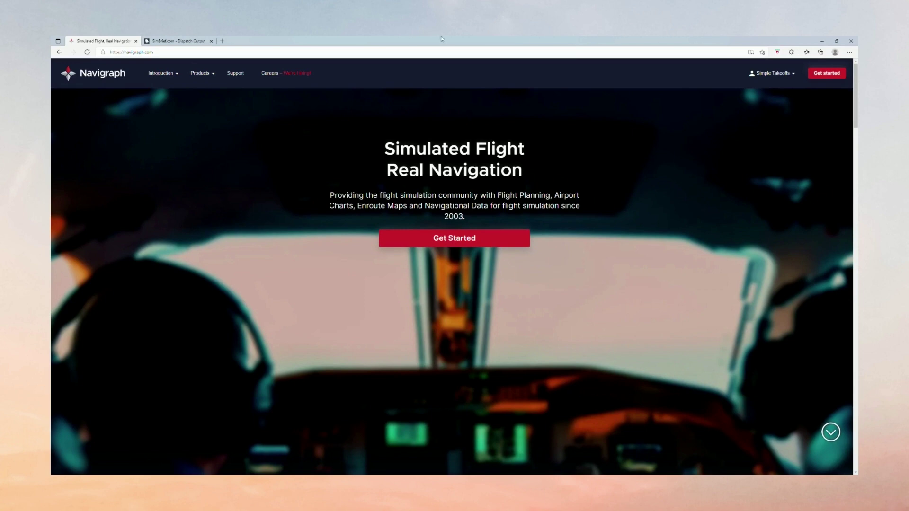
Open Products > Charts, scroll to the free Charts demo, and select the Wellington and Brisbane lines
left_click(200, 73)
left_click(198, 96)
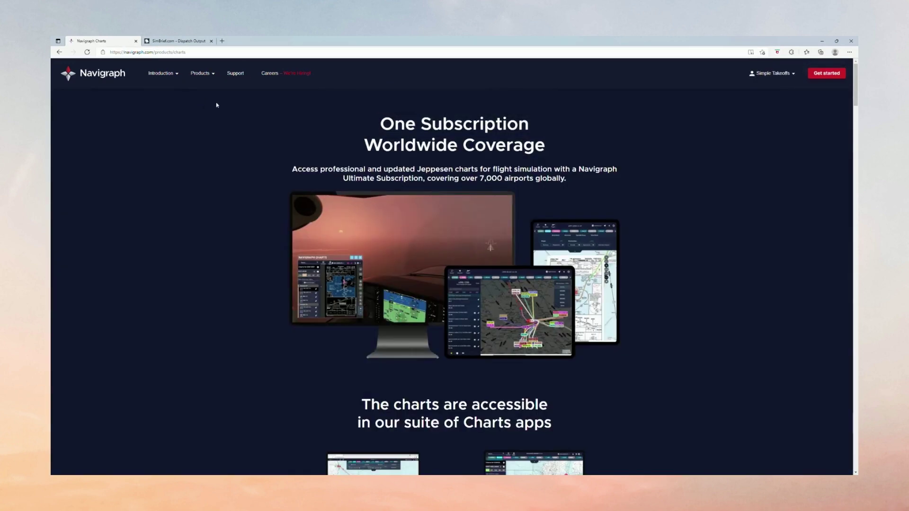
scroll(764, 275, "down", 6)
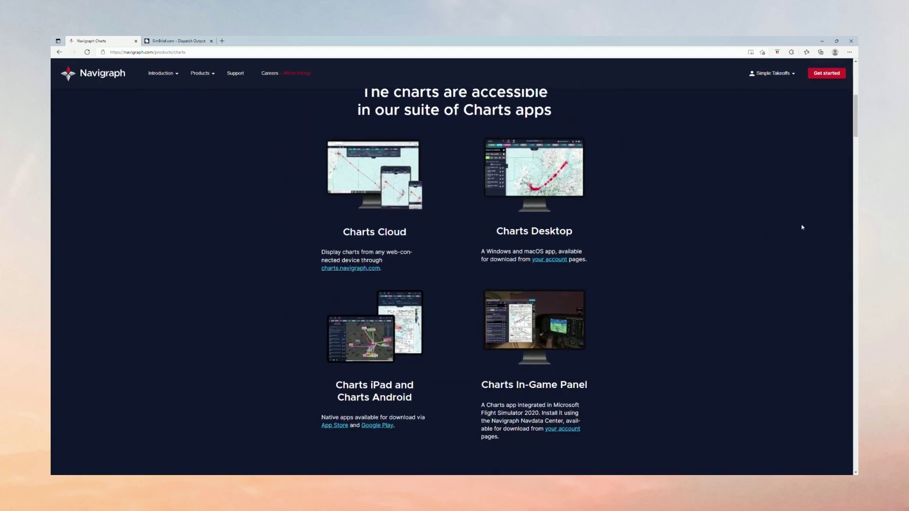
scroll(795, 248, "down", 3)
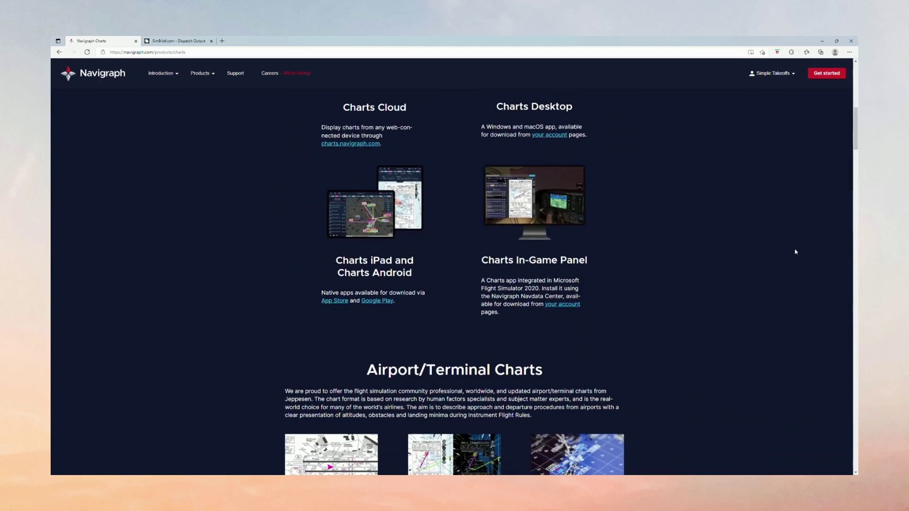
scroll(796, 252, "up", 3)
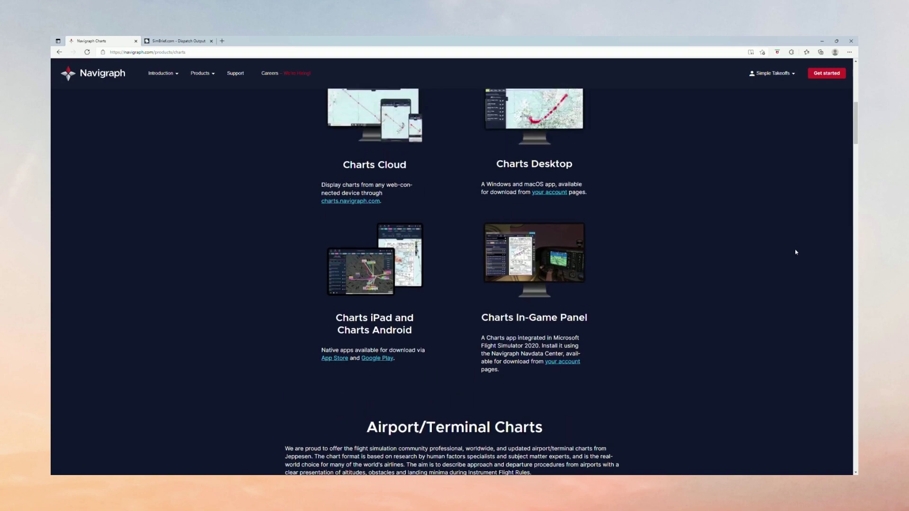
scroll(795, 255, "down", 8)
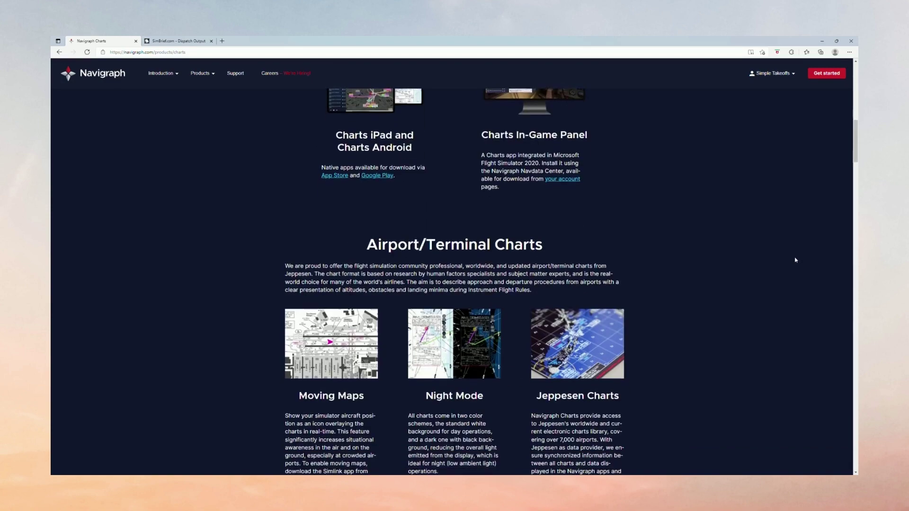
scroll(795, 263, "down", 3)
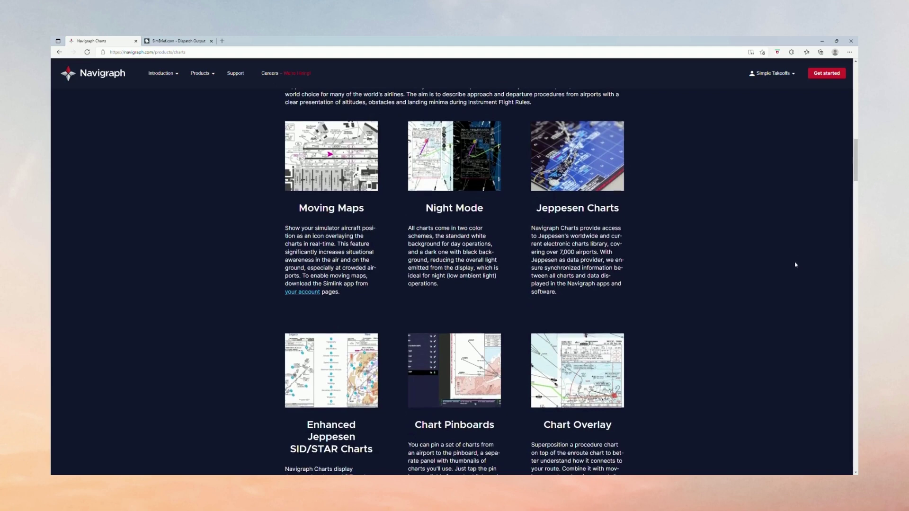
scroll(795, 265, "down", 4)
scroll(796, 268, "down", 5)
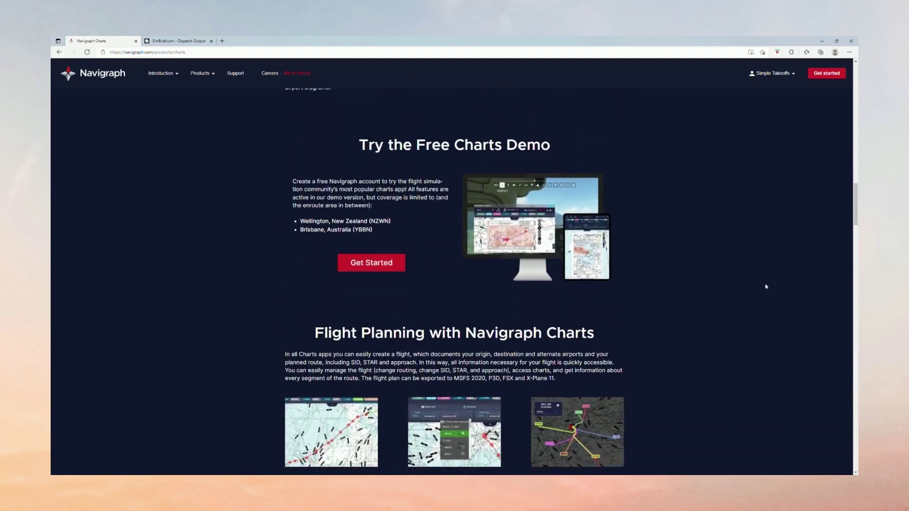
left_click_drag(377, 234, 285, 219)
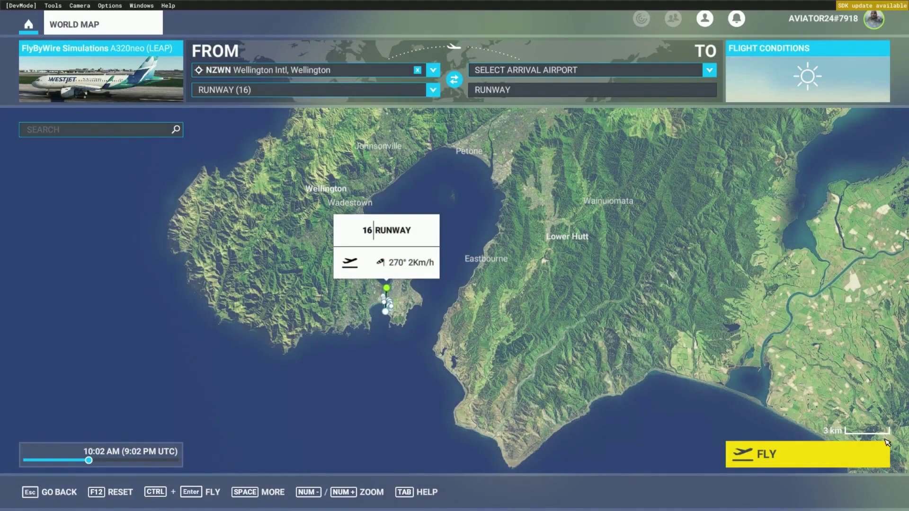
Set NZWN Gate 10 Parking as the departure on the World Map
scroll(397, 341, "up", 3)
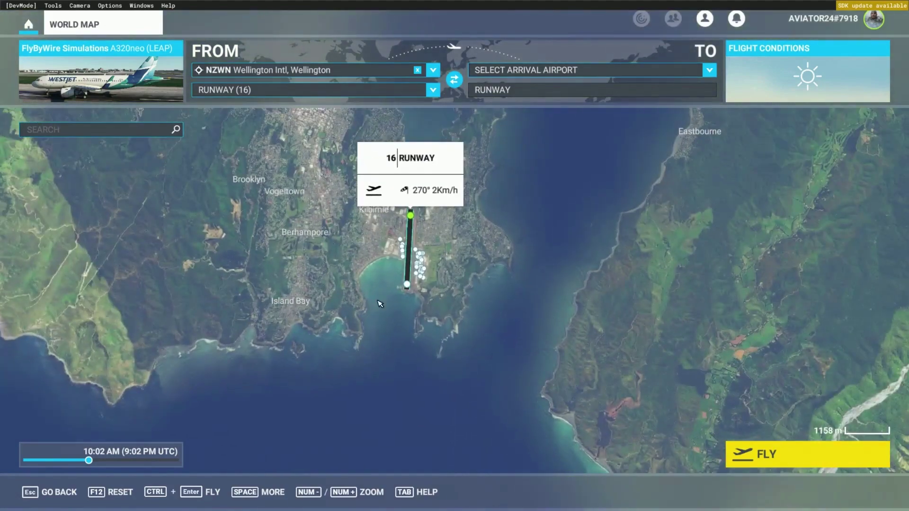
scroll(379, 301, "up", 3)
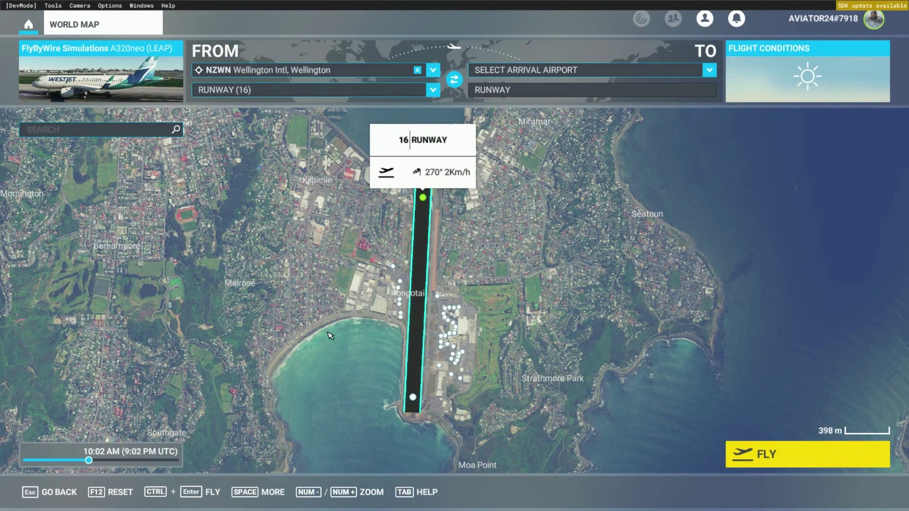
scroll(477, 335, "up", 5)
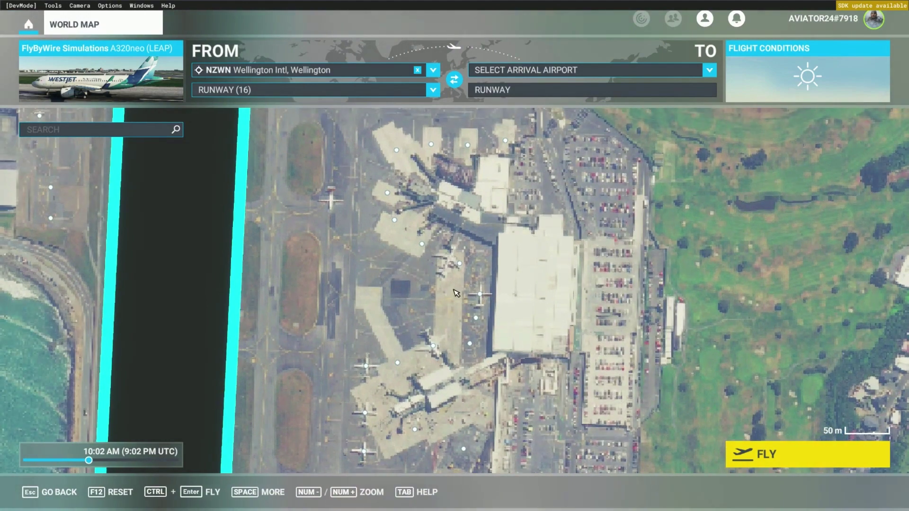
left_click(455, 280)
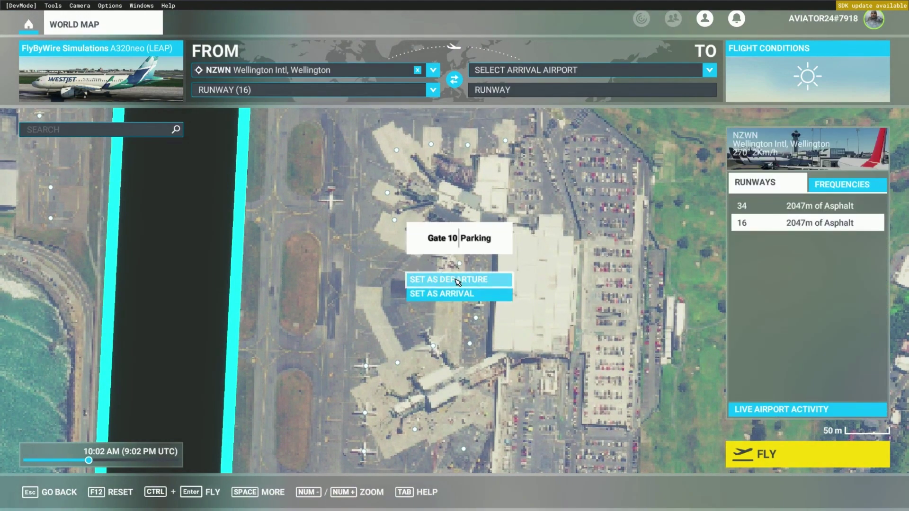
left_click(457, 280)
scroll(547, 298, "down", 6)
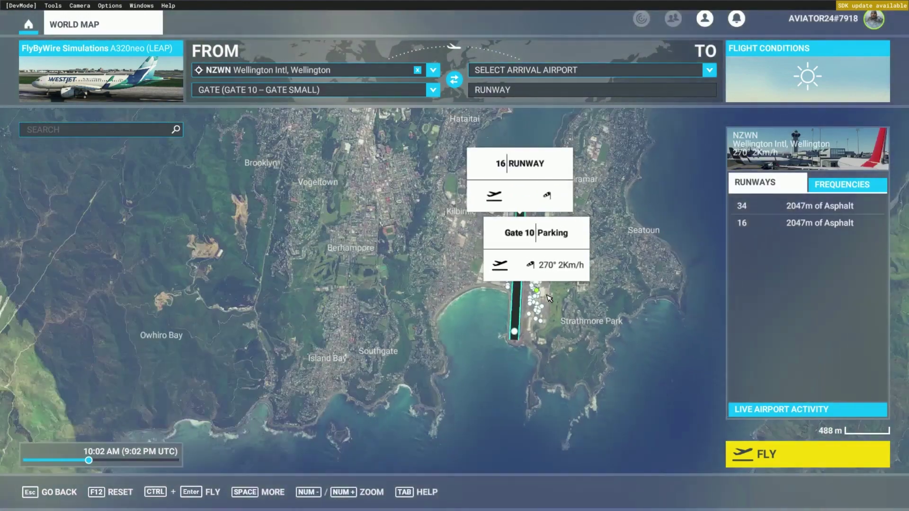
left_click_drag(547, 297, 401, 344)
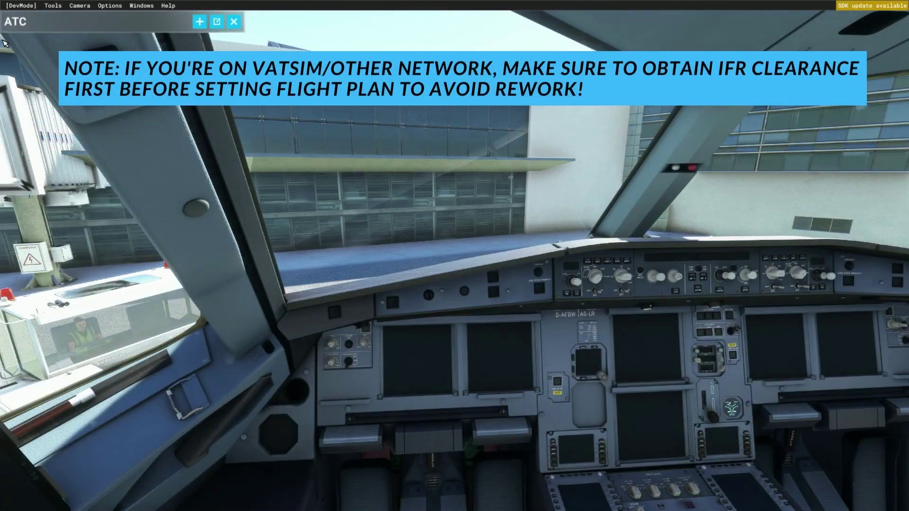
Turn toward the captain's side window and switch on the EFB flyPad tablet
left_click_drag(15, 118, 104, 113)
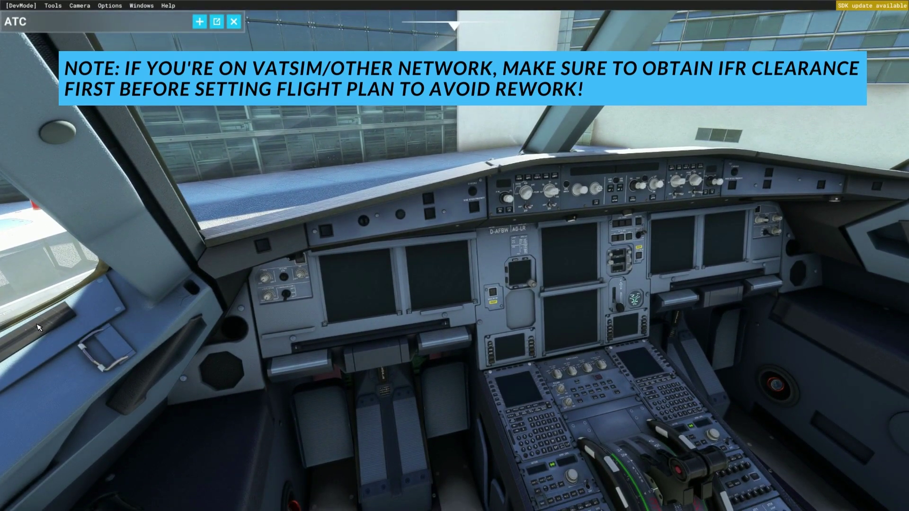
left_click_drag(483, 404, 331, 411)
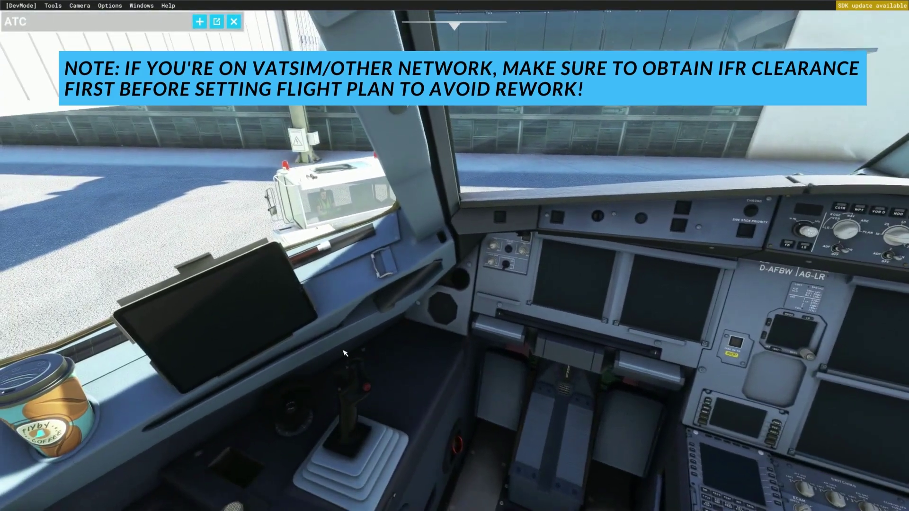
left_click(275, 321)
left_click_drag(274, 321, 482, 373)
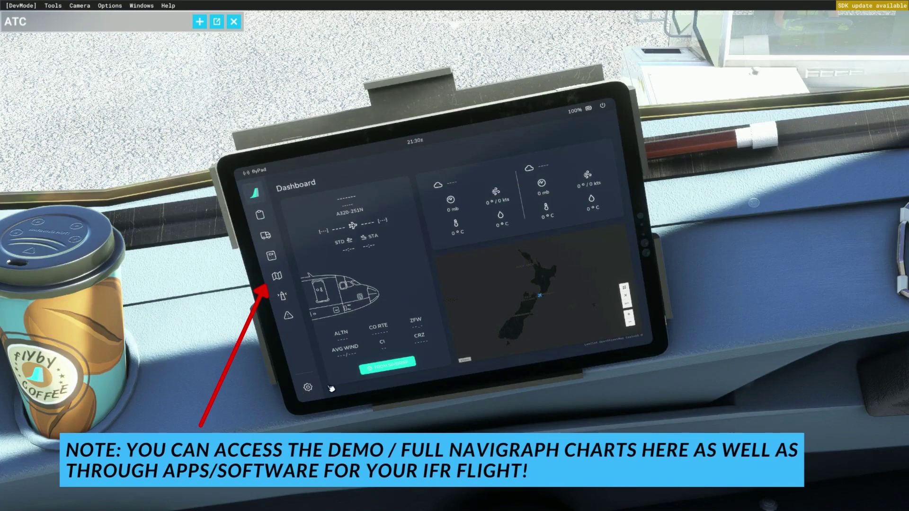
Import the ACA824 SimBrief plan into the flyPad and review its OFP under Dispatch
left_click(397, 369)
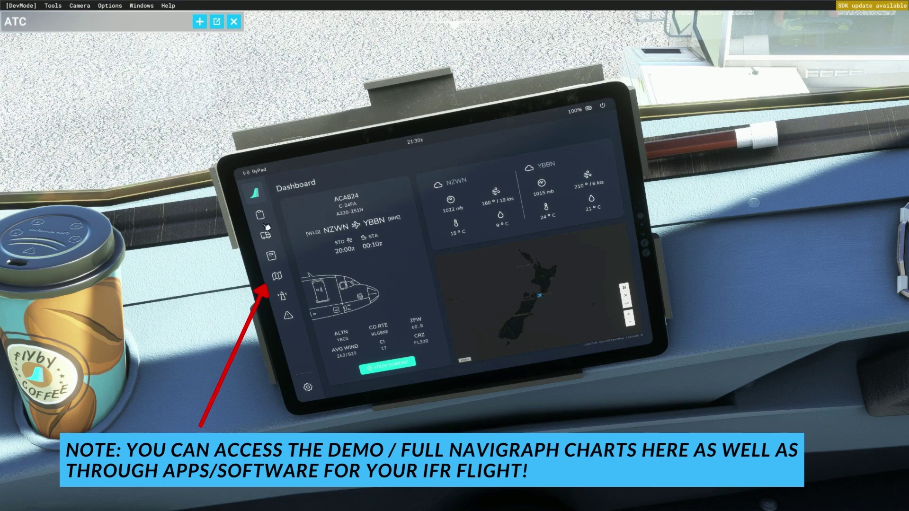
left_click(263, 220)
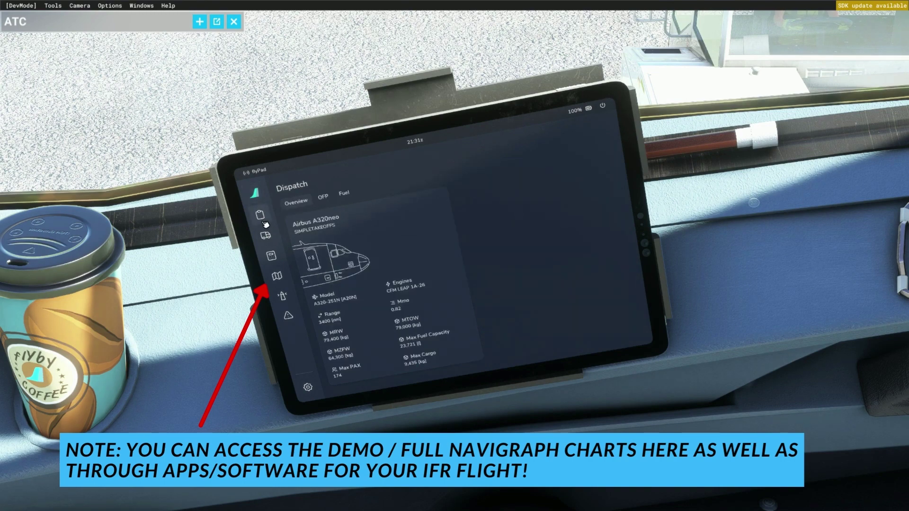
left_click(327, 203)
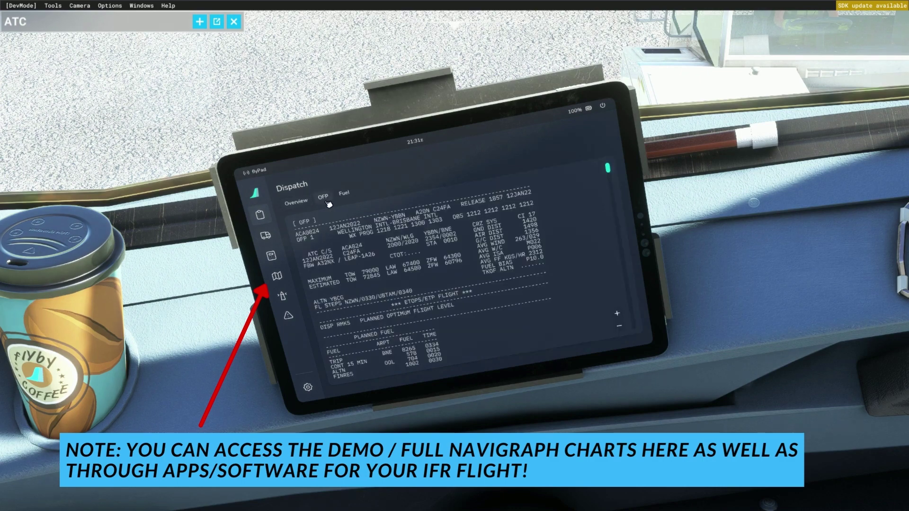
left_click_drag(614, 171, 619, 149)
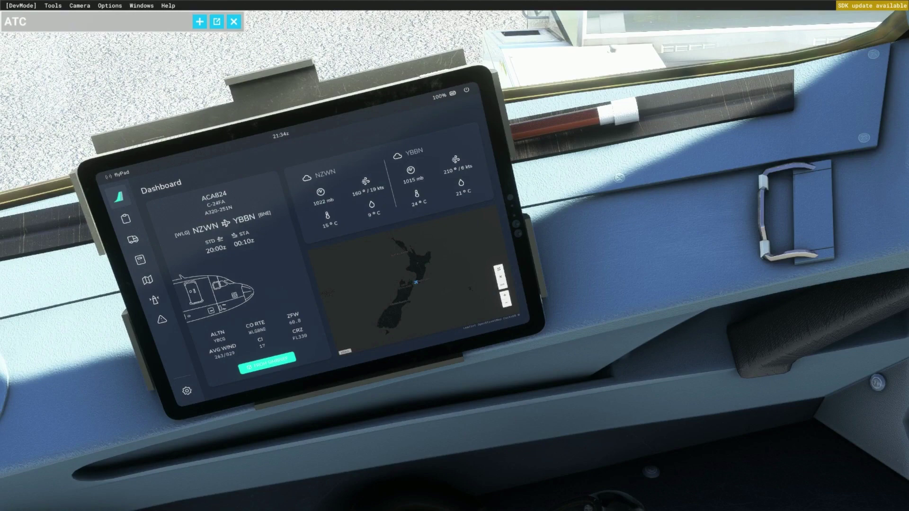
On the flyPad Ground page, request external power, fuel, baggage and catering
left_click(133, 239)
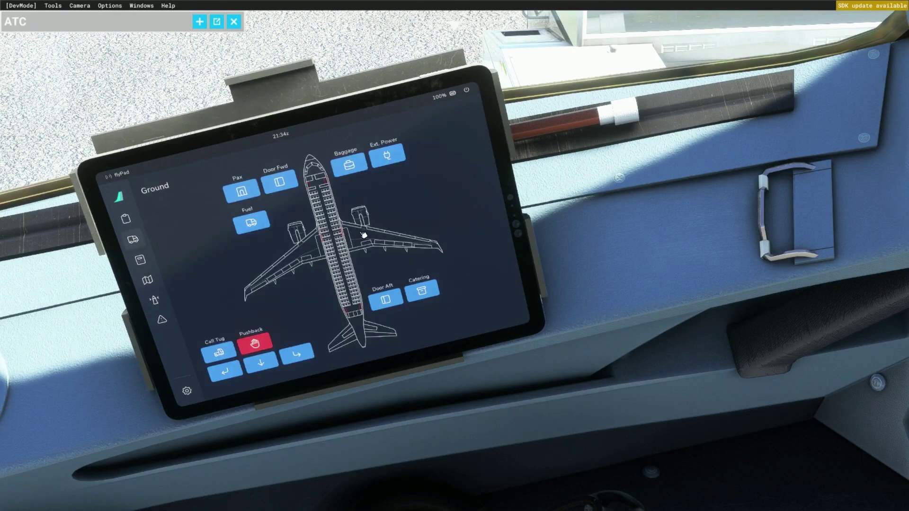
left_click(393, 160)
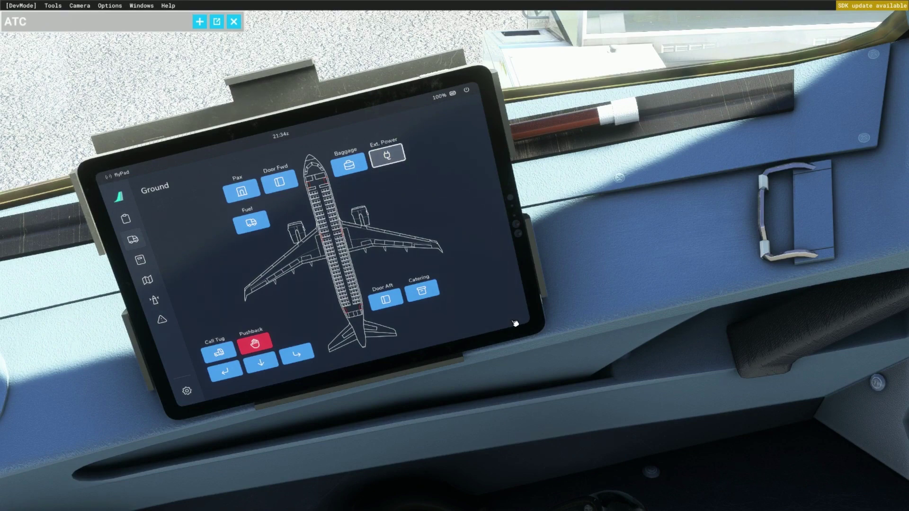
left_click(262, 229)
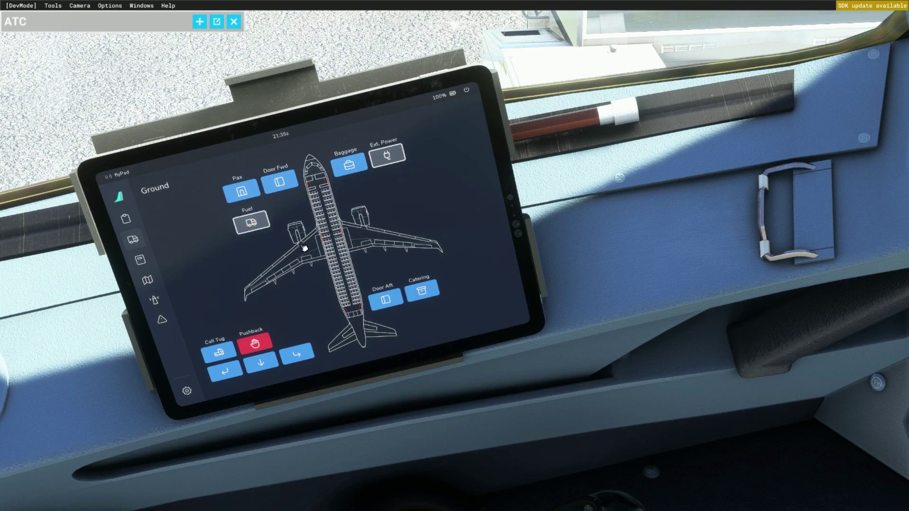
left_click(349, 166)
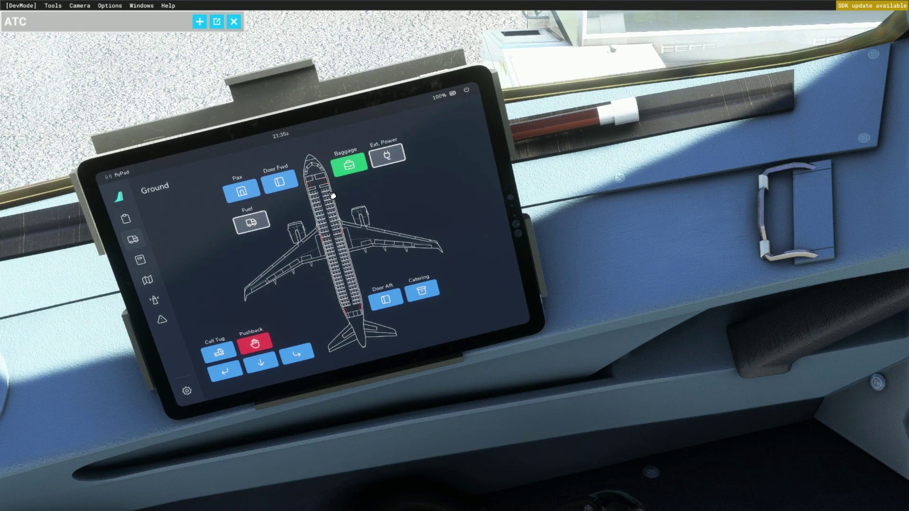
left_click(421, 290)
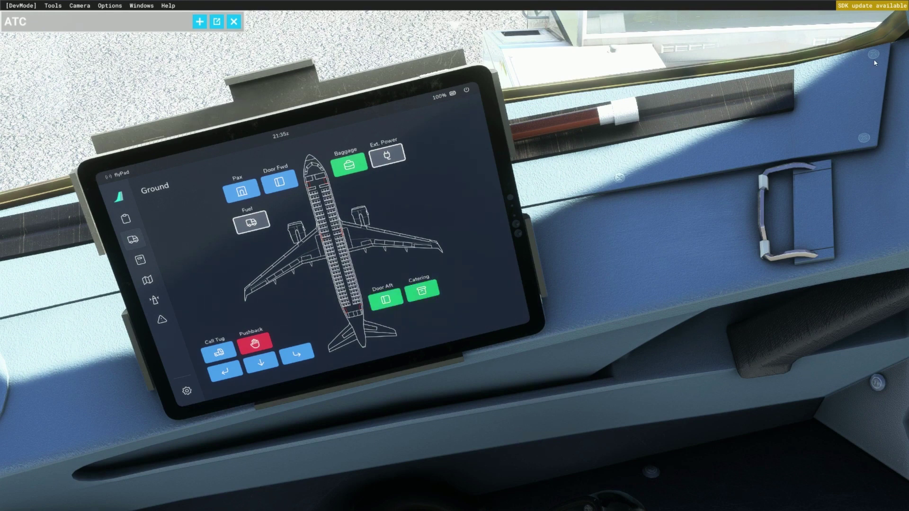
key("ctrl+space")
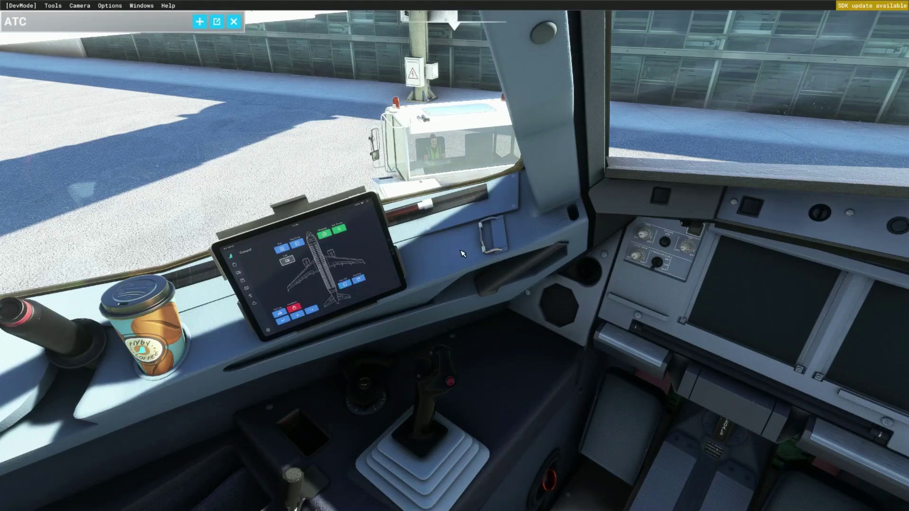
On the overhead panel, connect external power and switch battery 1 on
key("ctrl+space")
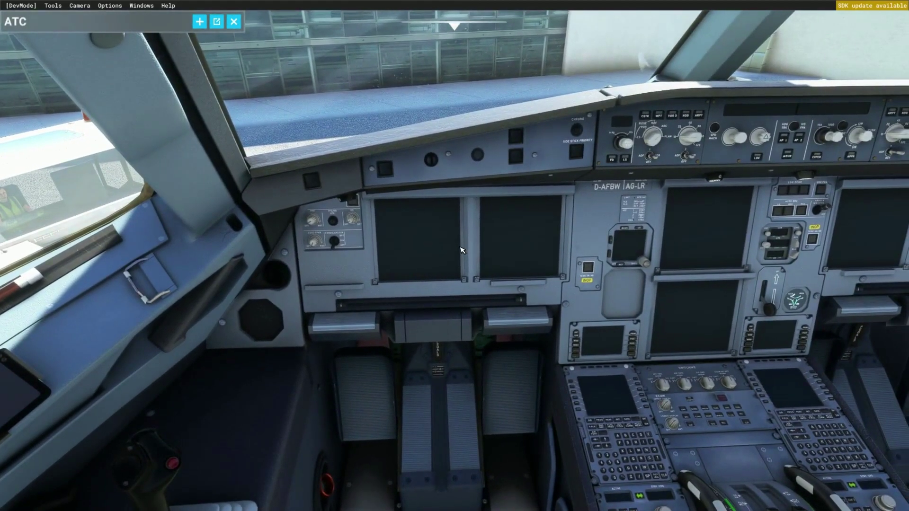
key("alt+1")
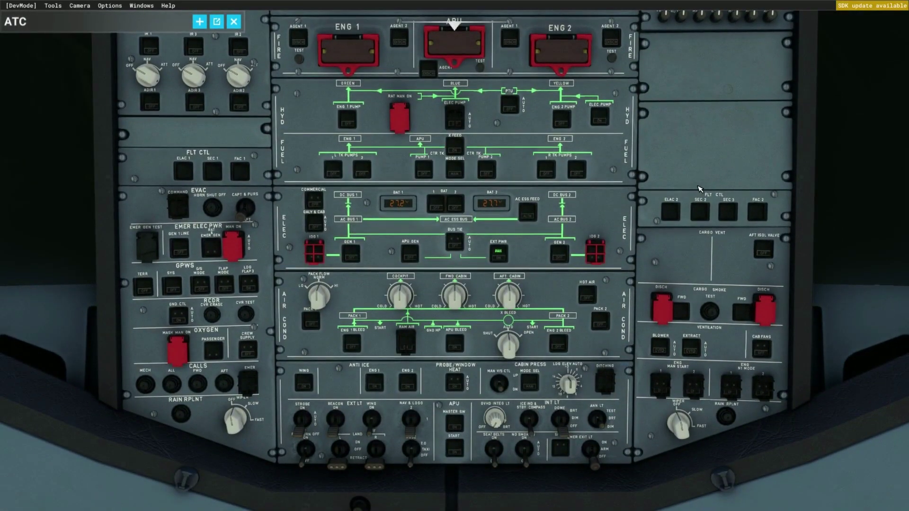
left_click(504, 261)
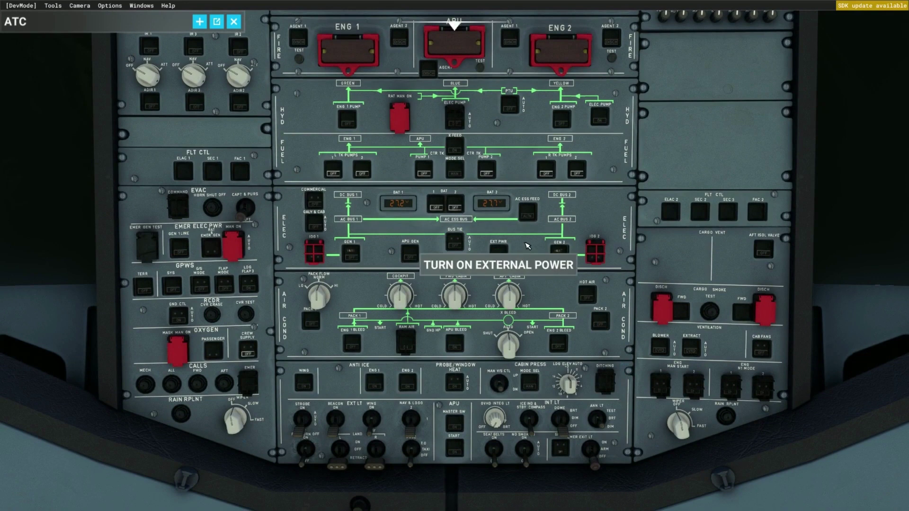
left_click(436, 209)
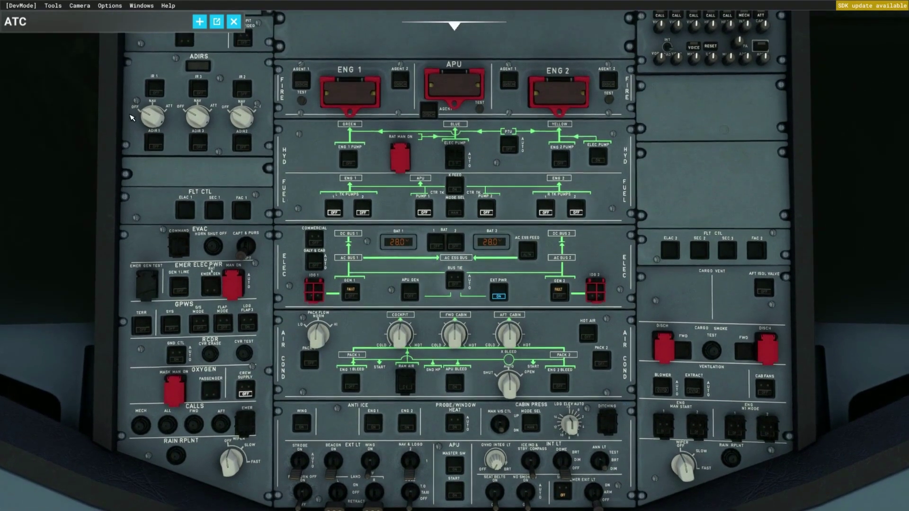
Turn the ADIR 1, 3 and 2 selectors to NAV to start alignment
left_click(162, 128)
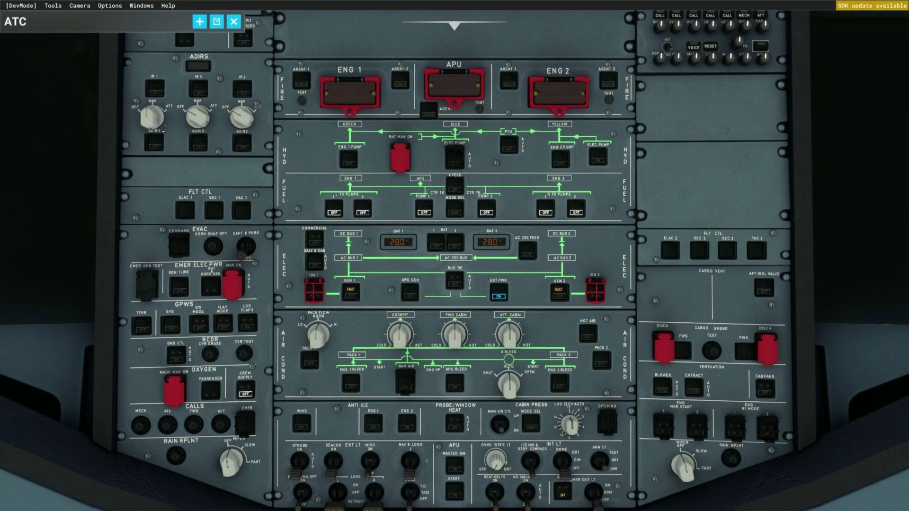
left_click(202, 127)
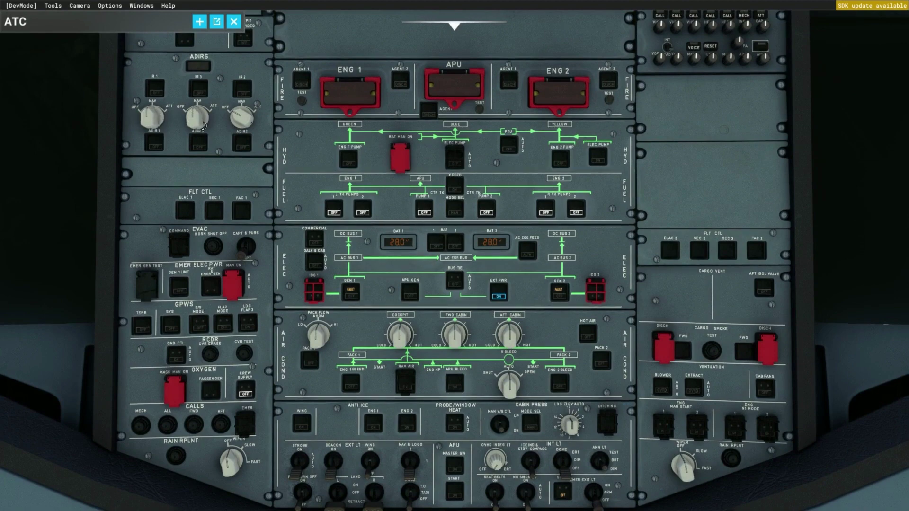
left_click(246, 127)
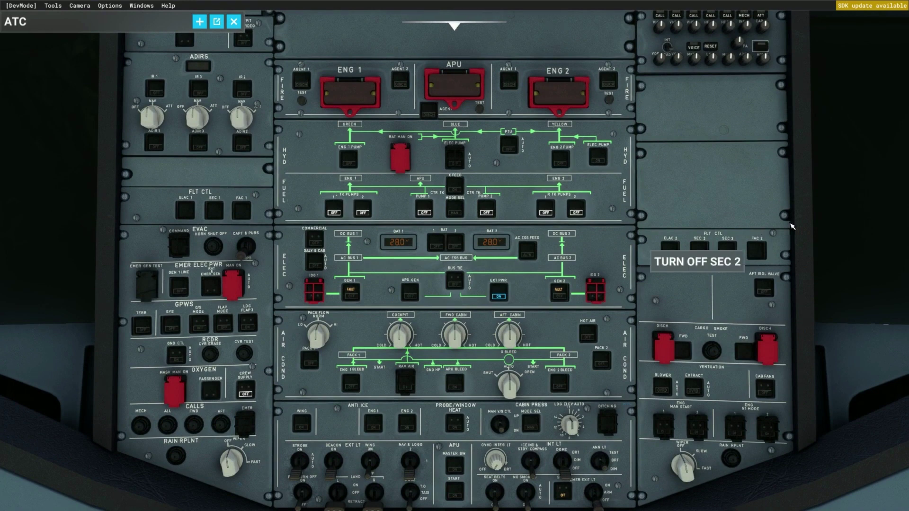